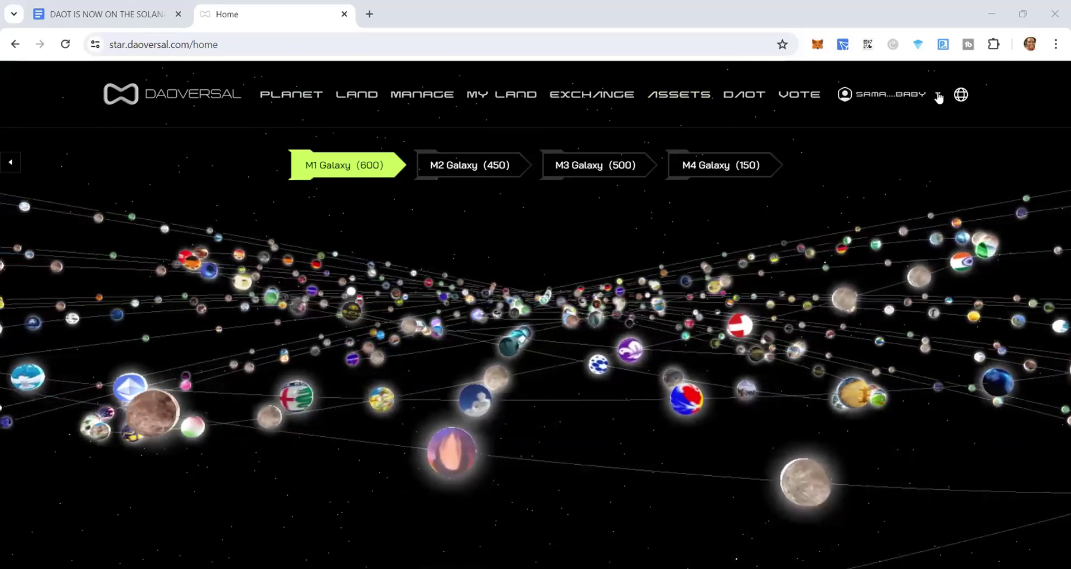
Open the account menu from the account name dropdown at the top right
{"action": "left_click", "coordinate": [938, 98]}
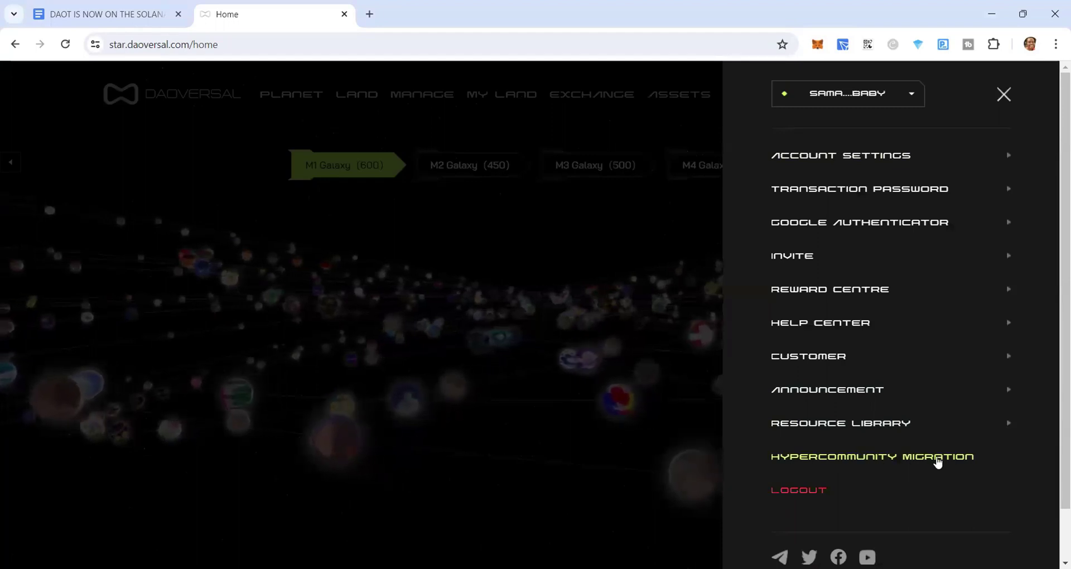
Open the Hypercommunity Migration form and enter the new password in Password and Confirm Password
{"action": "left_click", "coordinate": [880, 459]}
{"action": "scroll", "coordinate": [857, 299], "scroll_direction": "down", "scroll_amount": 2}
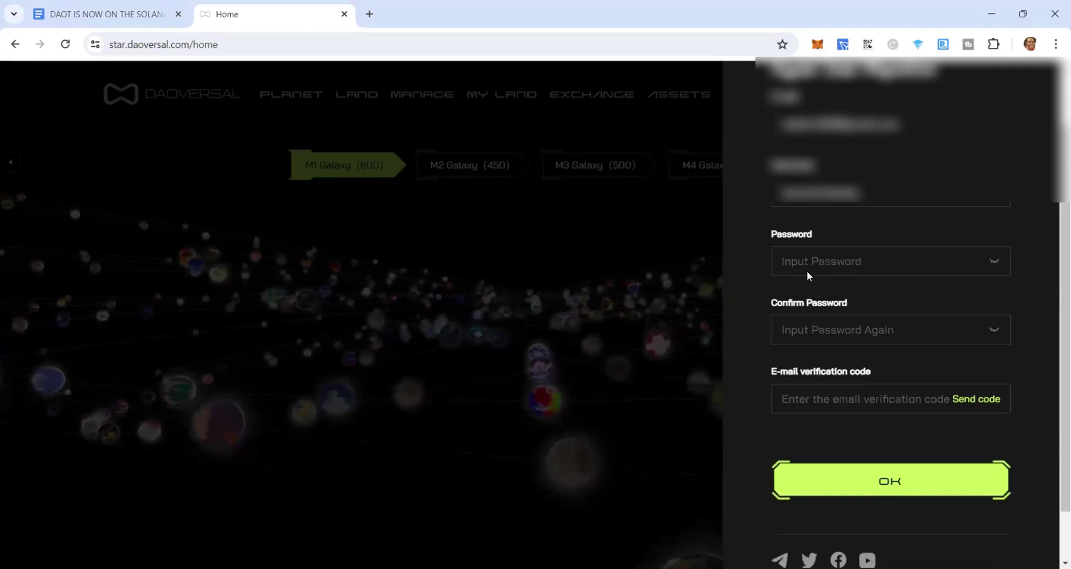
{"action": "left_click", "coordinate": [786, 262]}
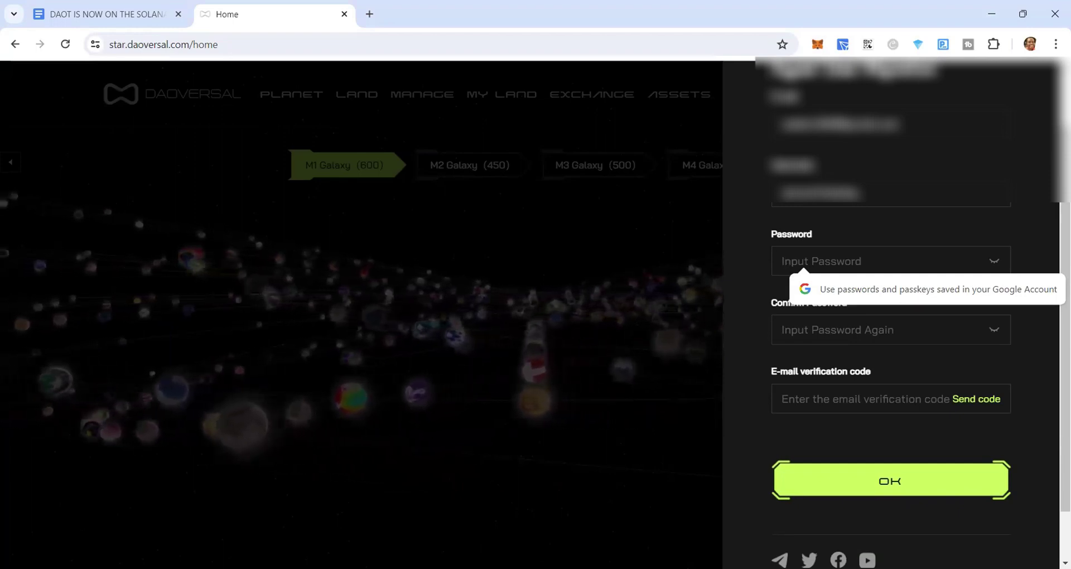
{"action": "type", "text": "•"}
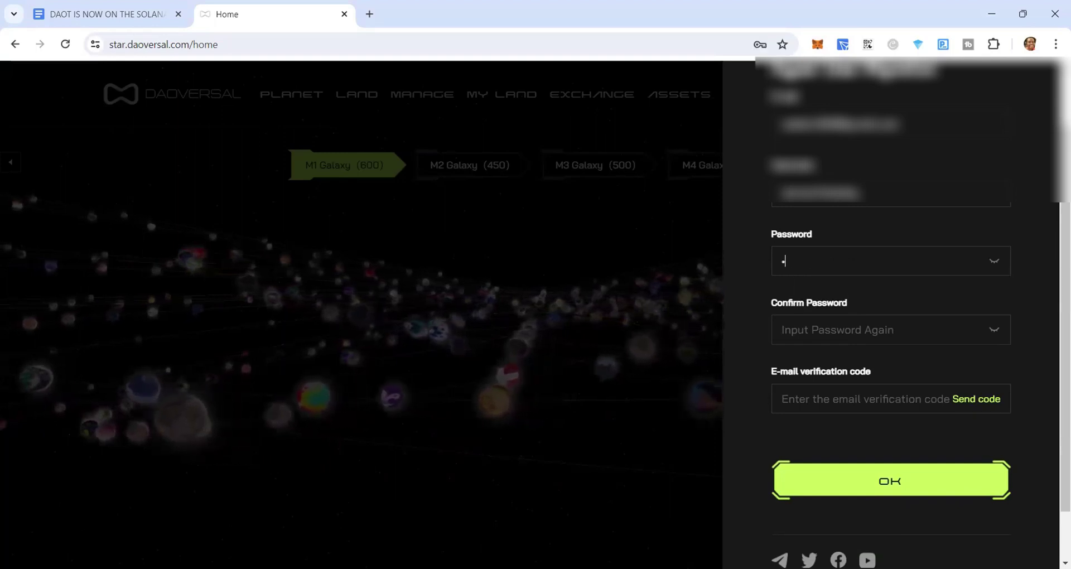
{"action": "type", "text": "•••"}
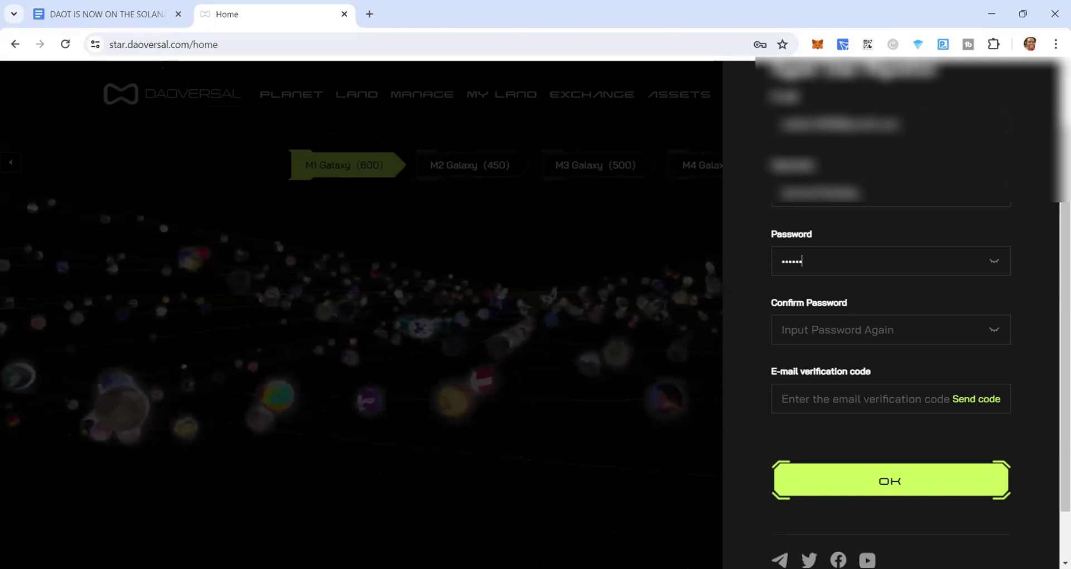
{"action": "type", "text": "•"}
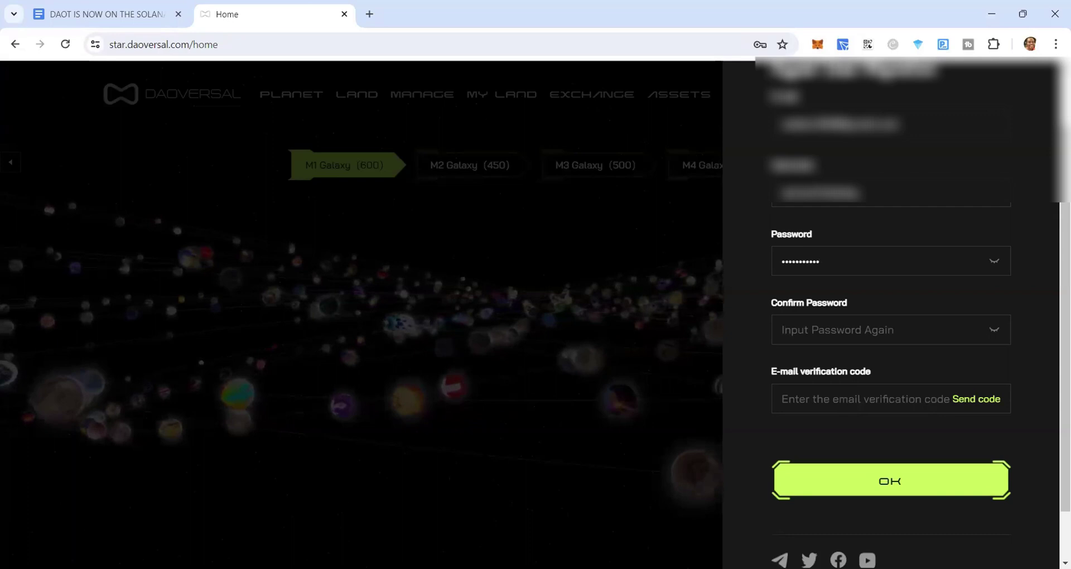
{"action": "type", "text": "••"}
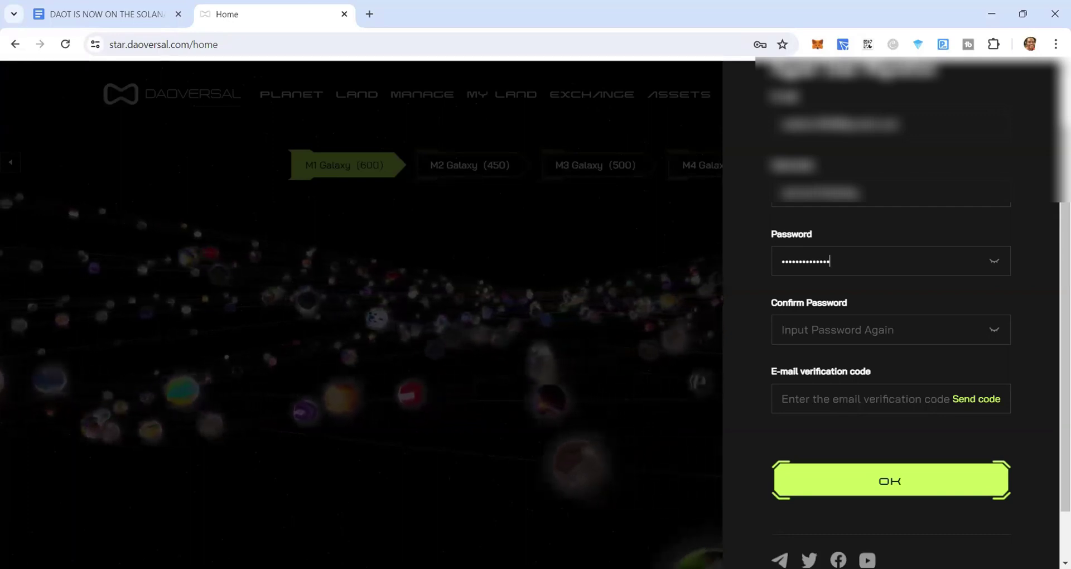
{"action": "left_click", "coordinate": [801, 333]}
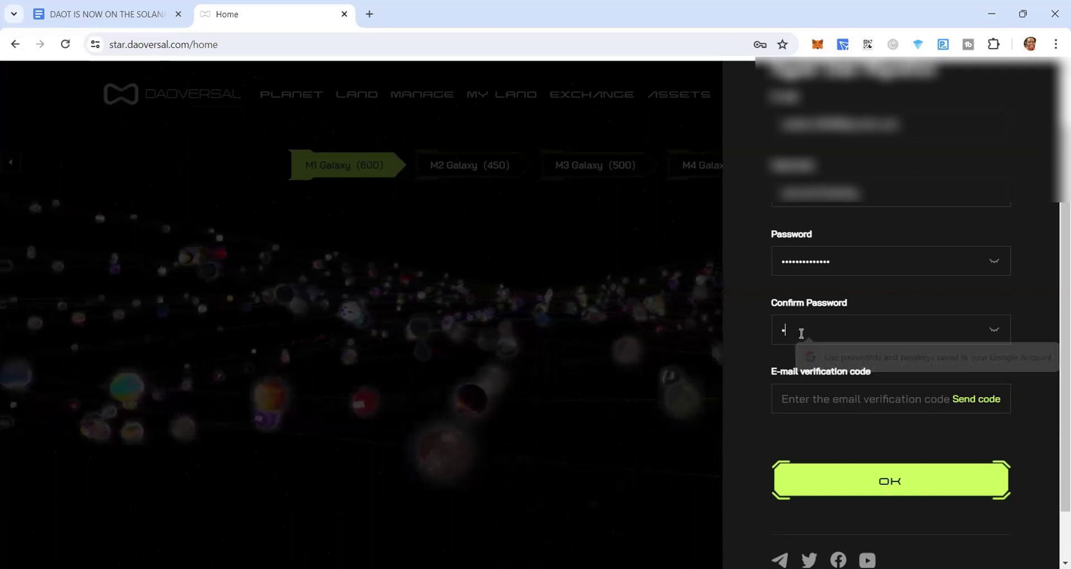
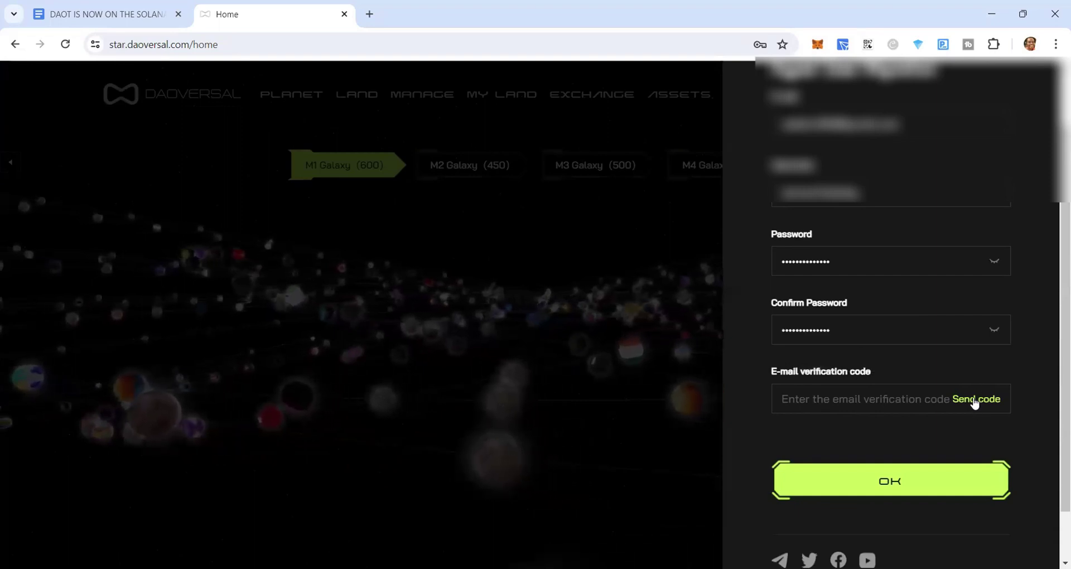
Request an email verification code and enter the received code in the verification field
{"action": "left_click", "coordinate": [974, 400]}
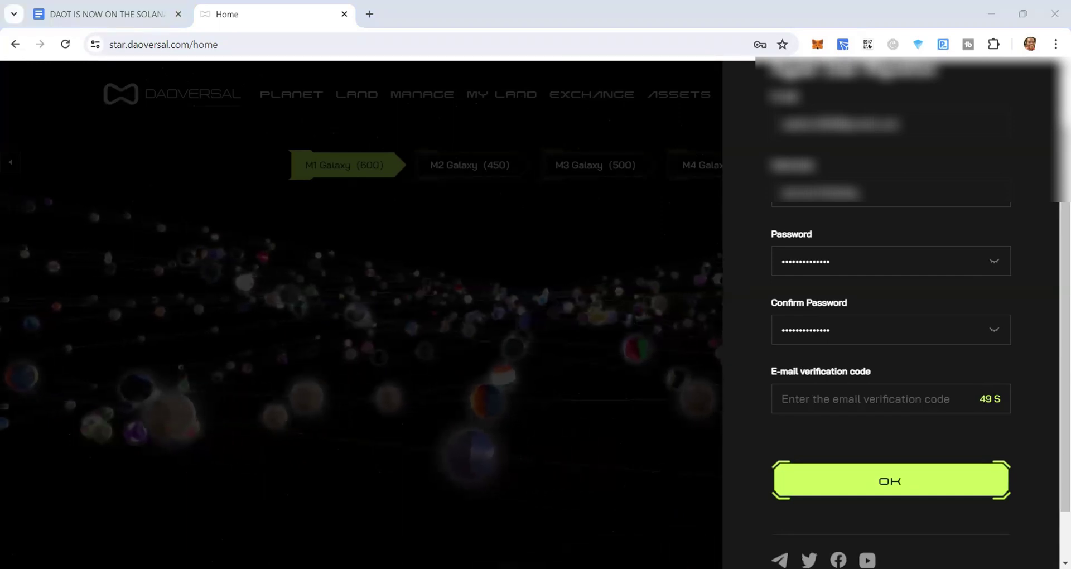
{"action": "left_click", "coordinate": [846, 409]}
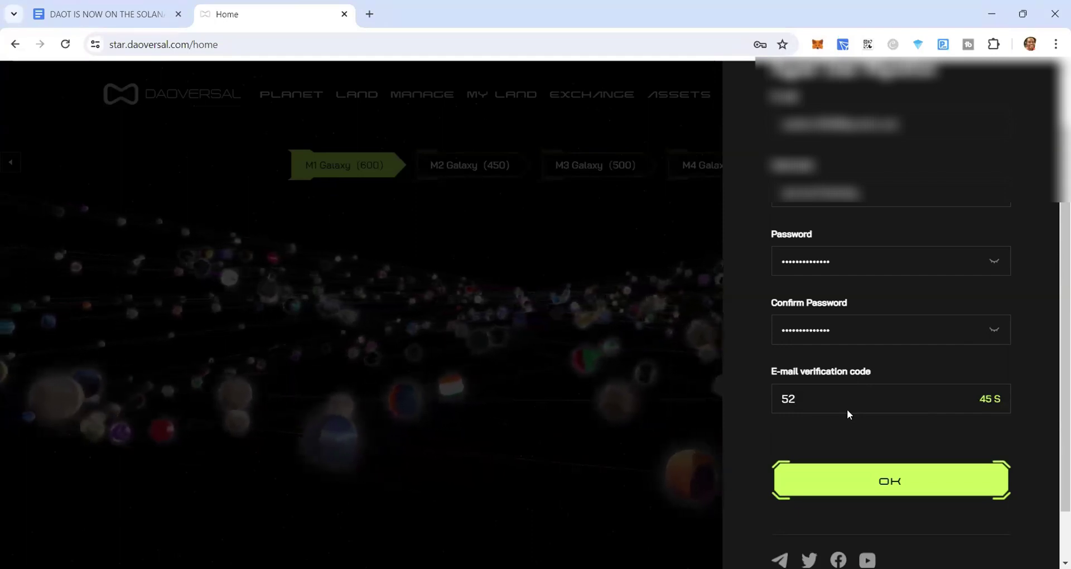
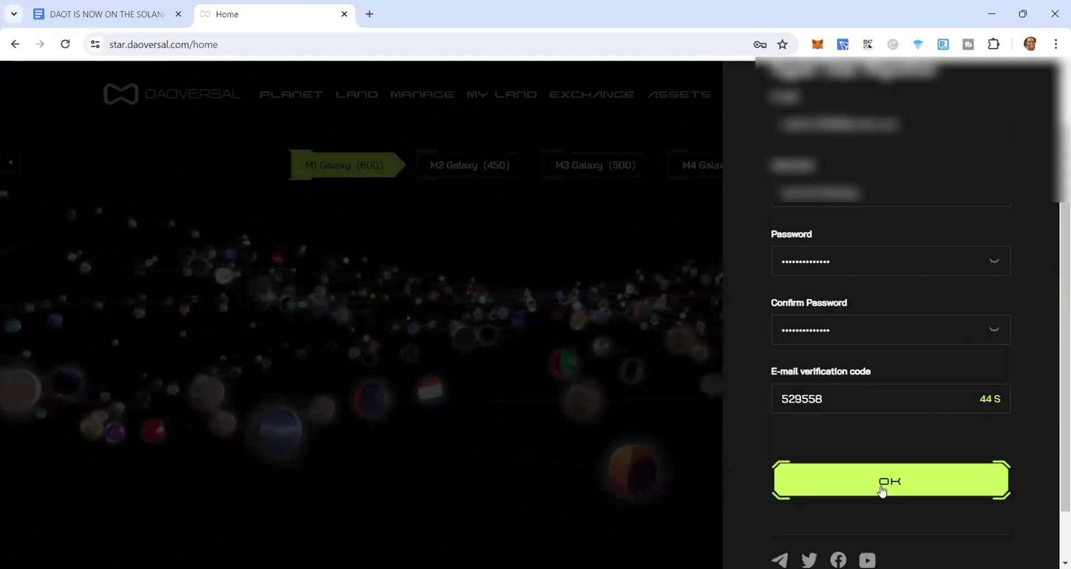
Submit the form, then shorten the username to 10 characters after the length error
{"action": "left_click", "coordinate": [881, 490]}
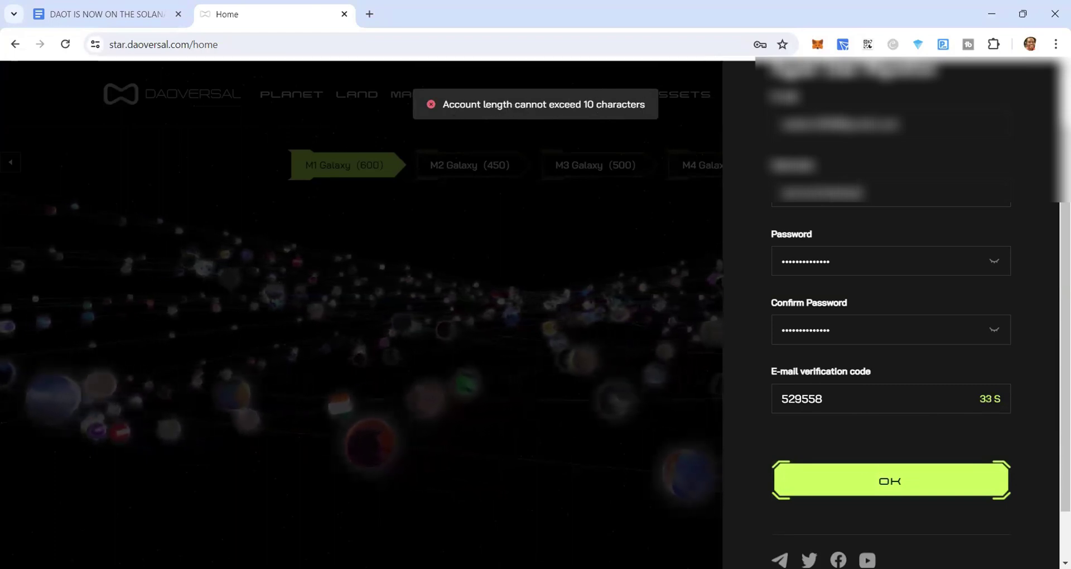
{"action": "key", "text": "BackSpace"}
{"action": "key", "text": "BackSpace"}
{"action": "key", "text": "BackSpace"}
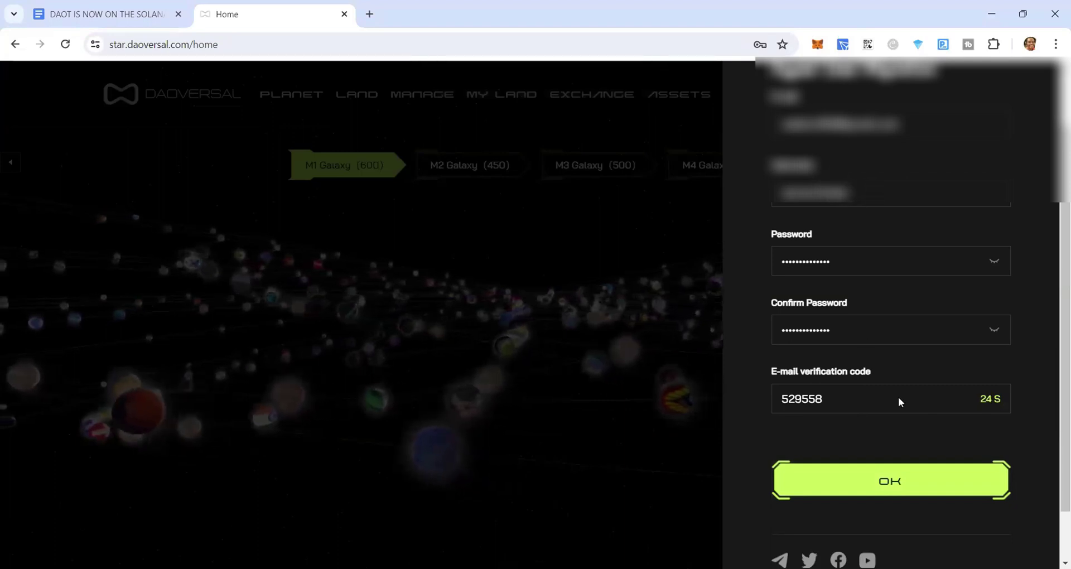
Resubmit the Hypercommunity Migration form with the shortened username
{"action": "left_click", "coordinate": [886, 480]}
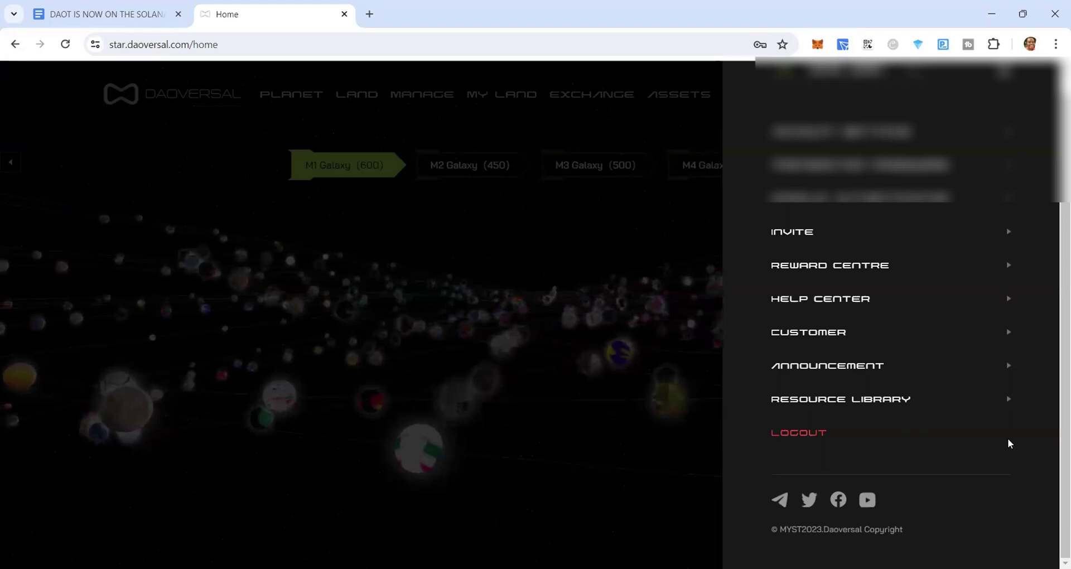
Log out using the Logout option in the account side panel
{"action": "left_click", "coordinate": [809, 432]}
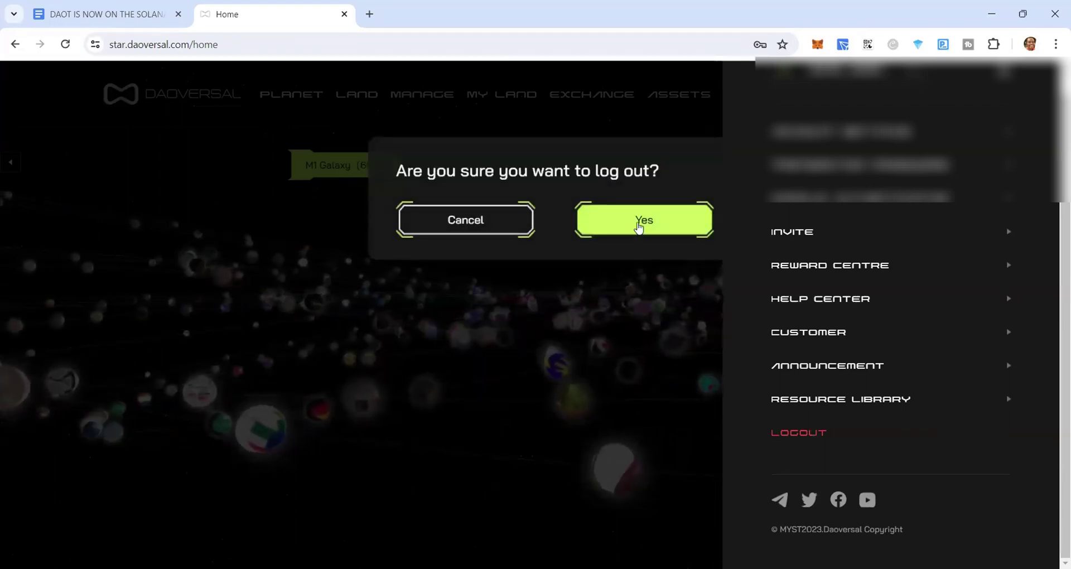